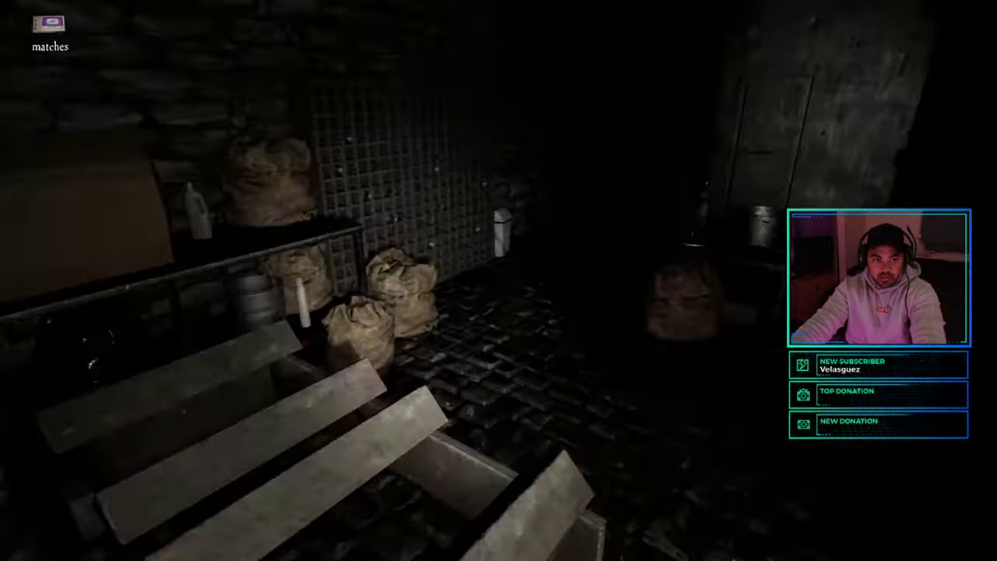
left_click(499, 281)
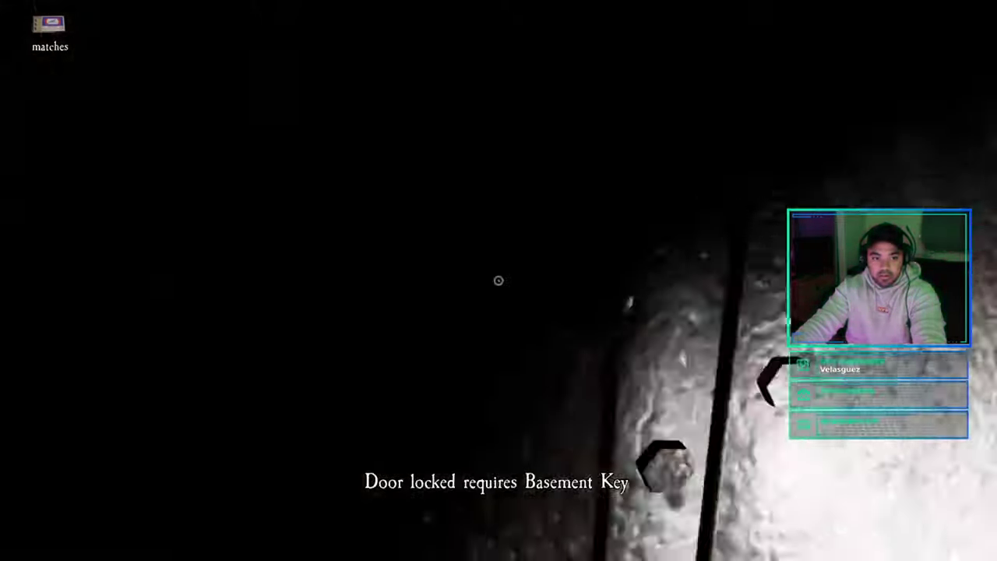